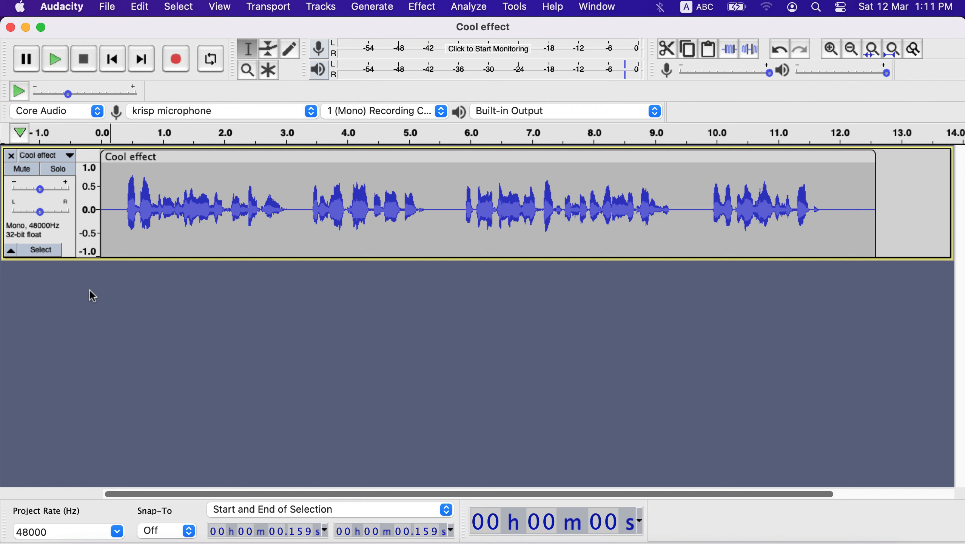
Play the recording, and lengthen its trailing silence by copying a silent section of about 0.45 s and pasting it twice
left_click(103, 222)
key("space")
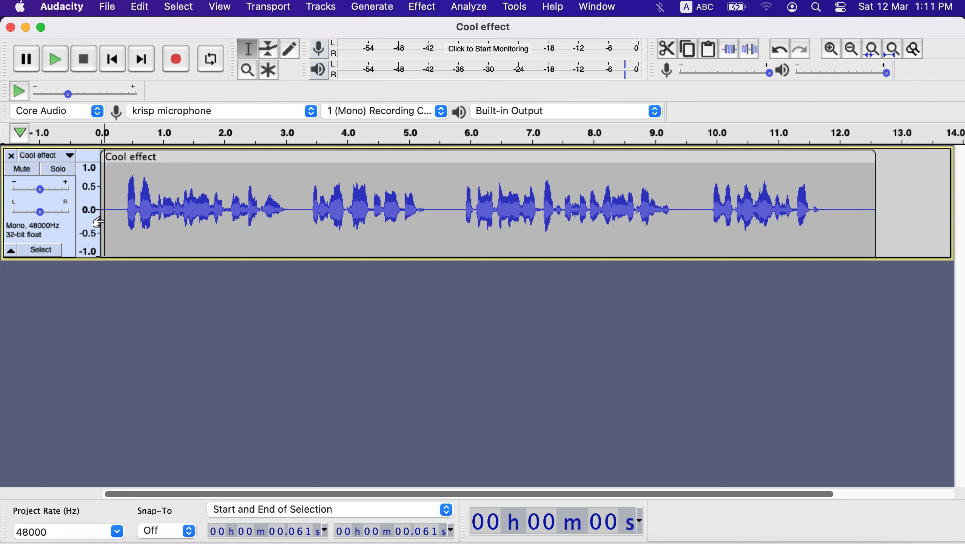
left_click(838, 194)
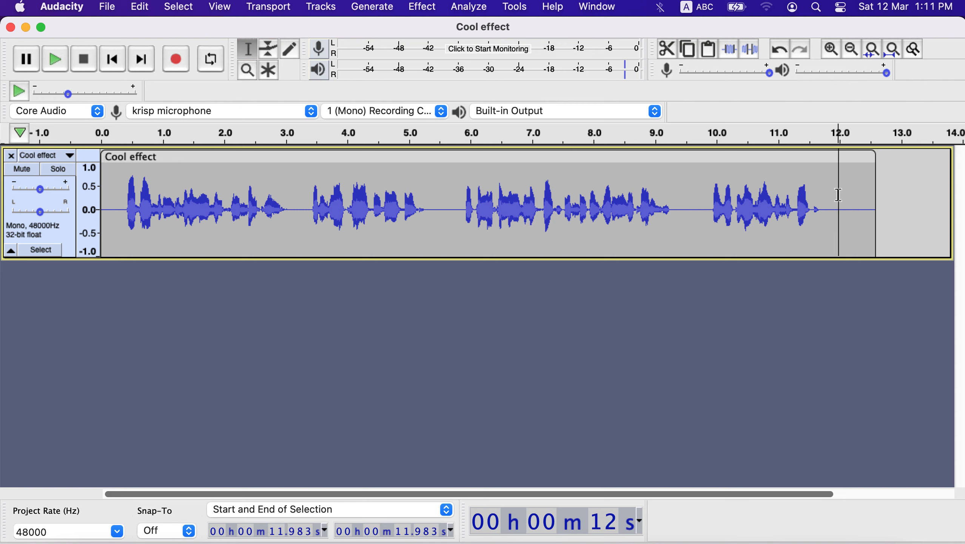
left_click_drag(838, 194, 861, 240)
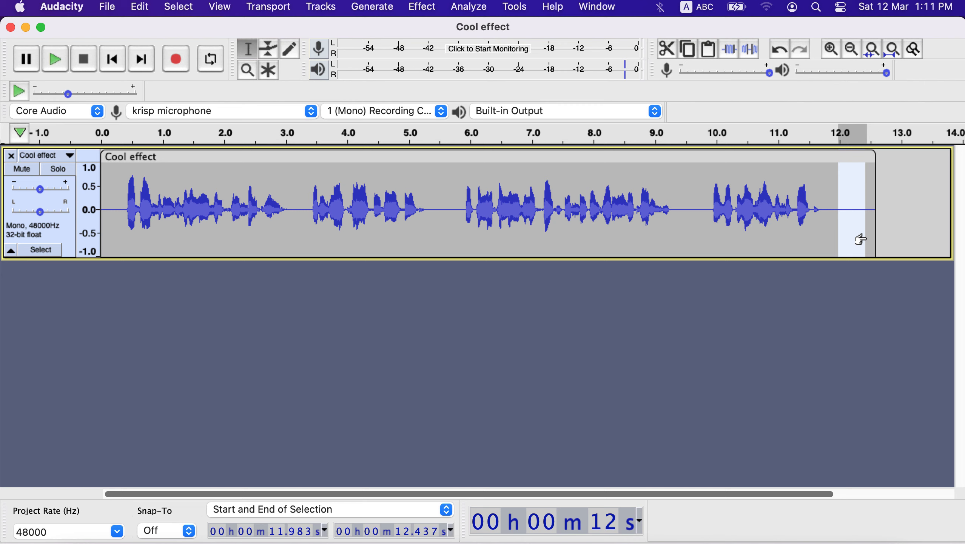
key("space")
left_click(860, 218)
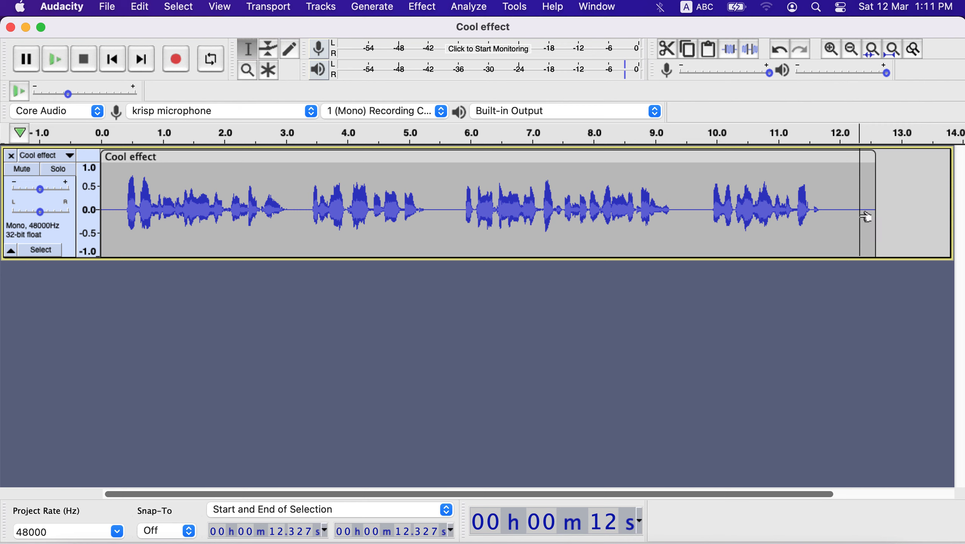
key("super+v")
left_click(851, 213)
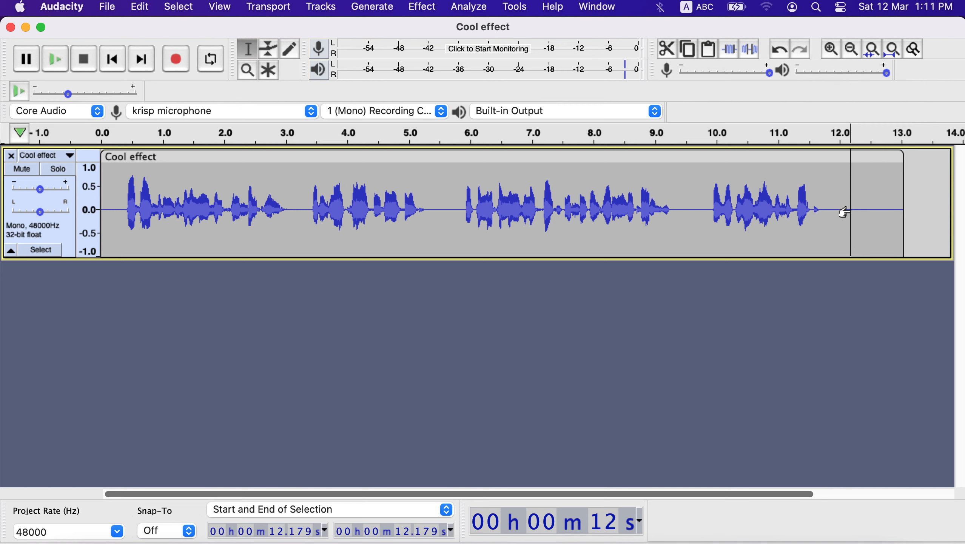
key("super+v")
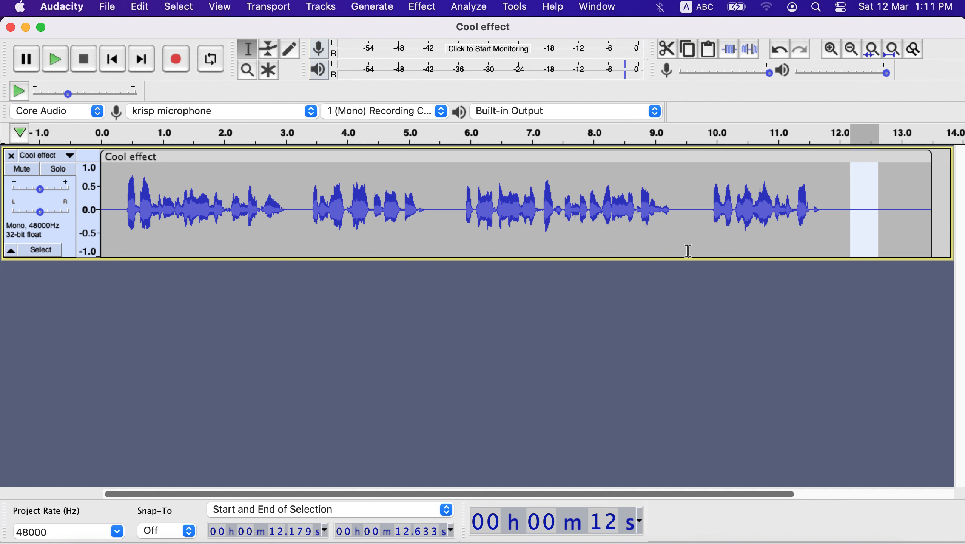
Normalize the whole recording to a peak amplitude of -8.0 dB with DC offset removal enabled
left_click(666, 219)
key("super+a")
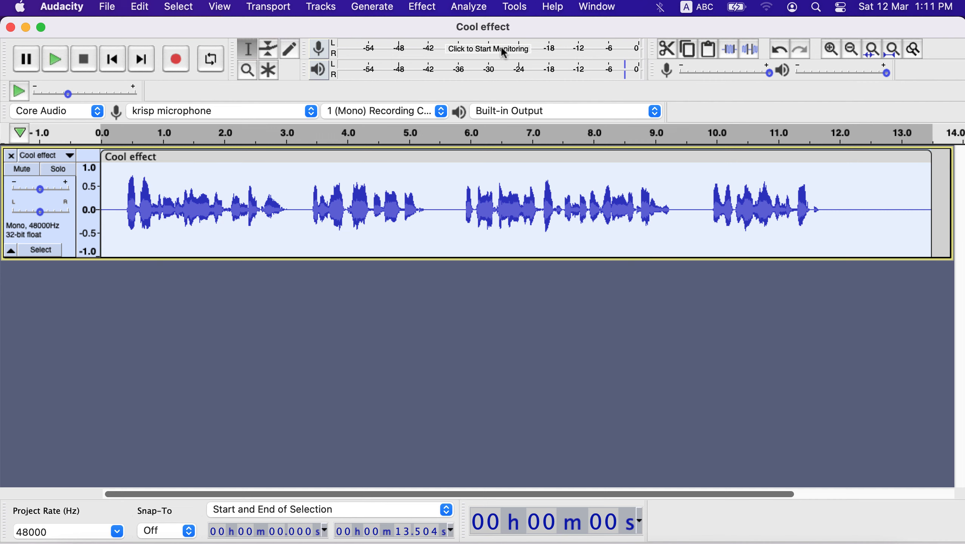
left_click(424, 8)
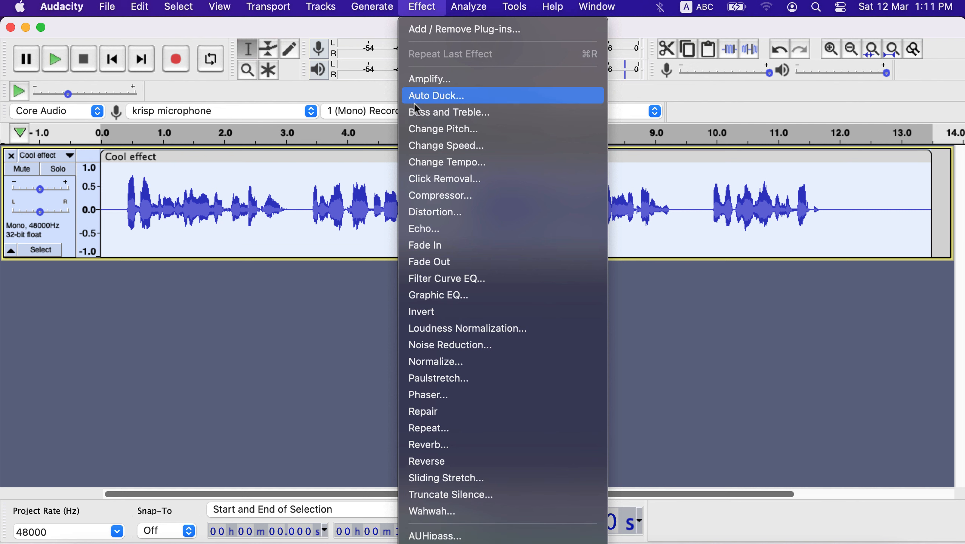
left_click(428, 364)
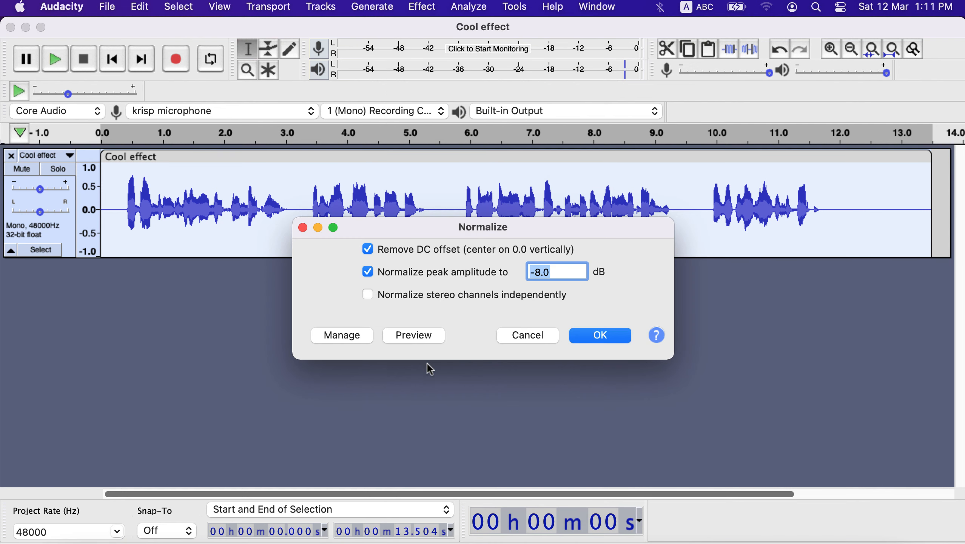
left_click(541, 273)
left_click(591, 337)
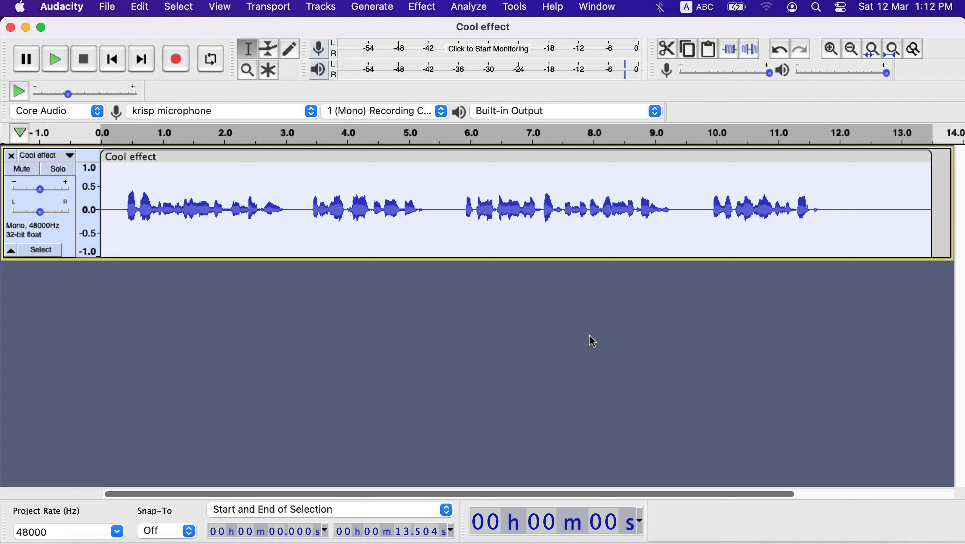
Duplicate the normalized voice track twice to get three stacked copies, and fit them all vertically in view
double_click(496, 219)
key("super+d")
double_click(370, 311)
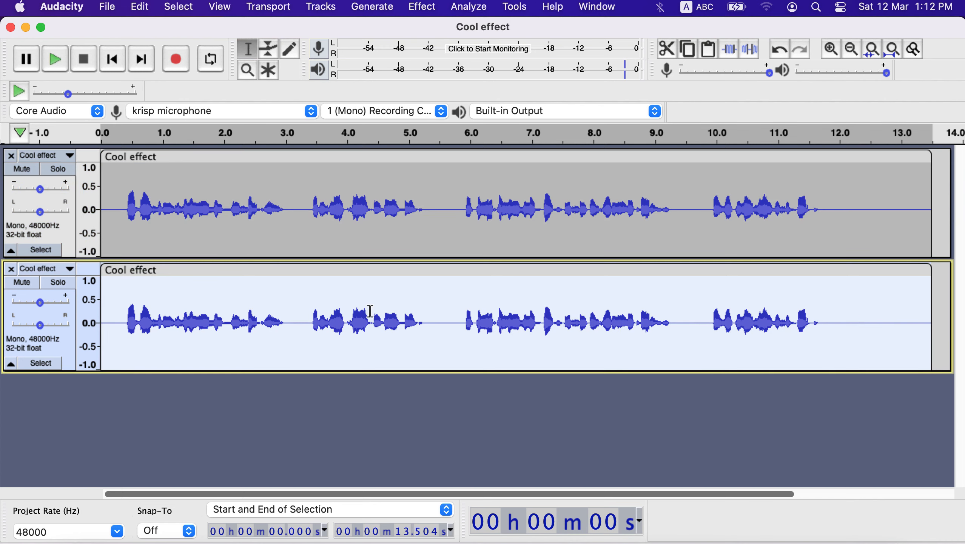
key("super+d")
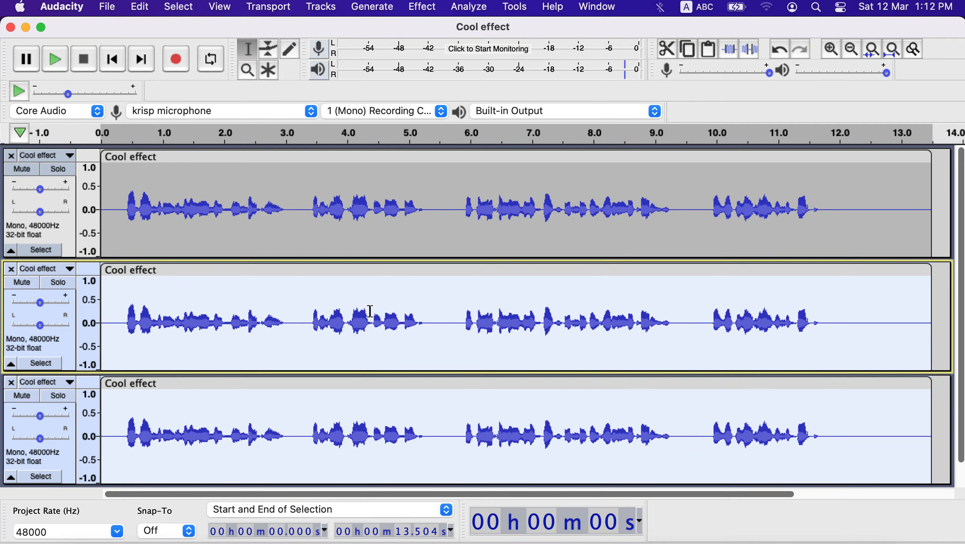
key("super+shift+f")
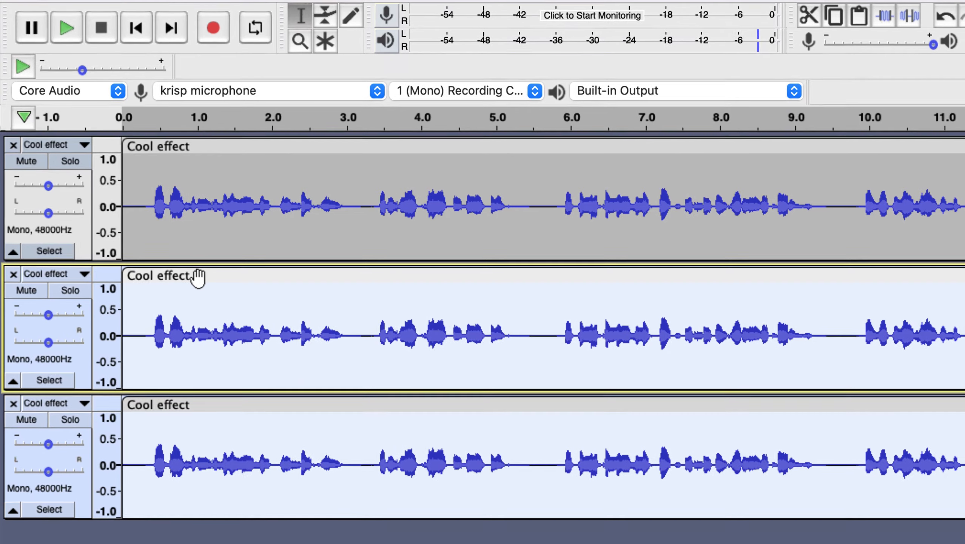
Pan the second track fully to the left channel and the third track fully to the right channel
left_click(171, 266)
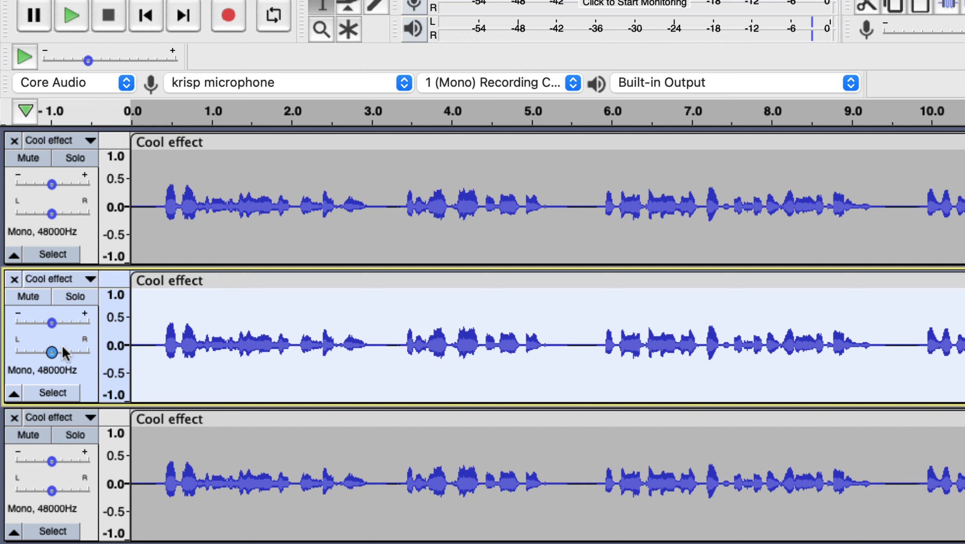
left_click_drag(51, 352, 12, 357)
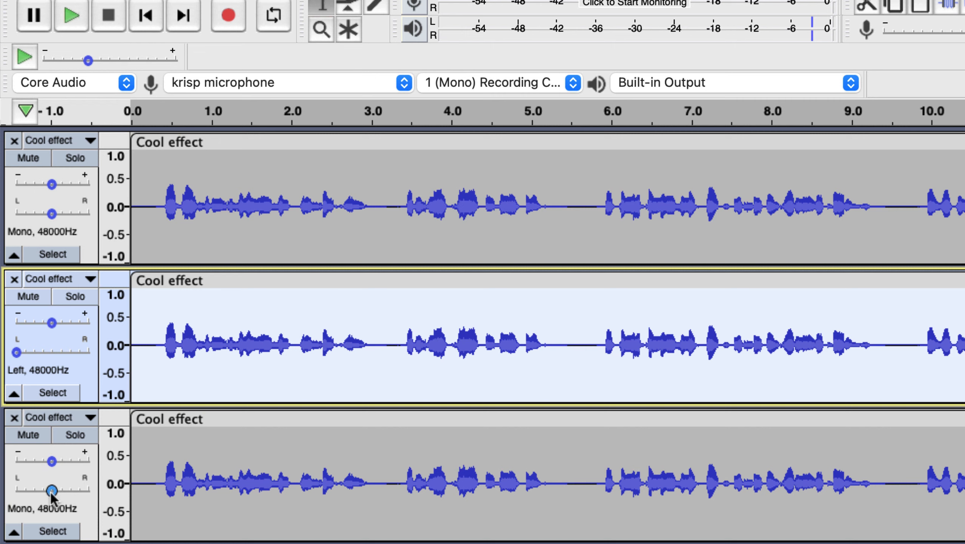
left_click_drag(50, 491, 101, 496)
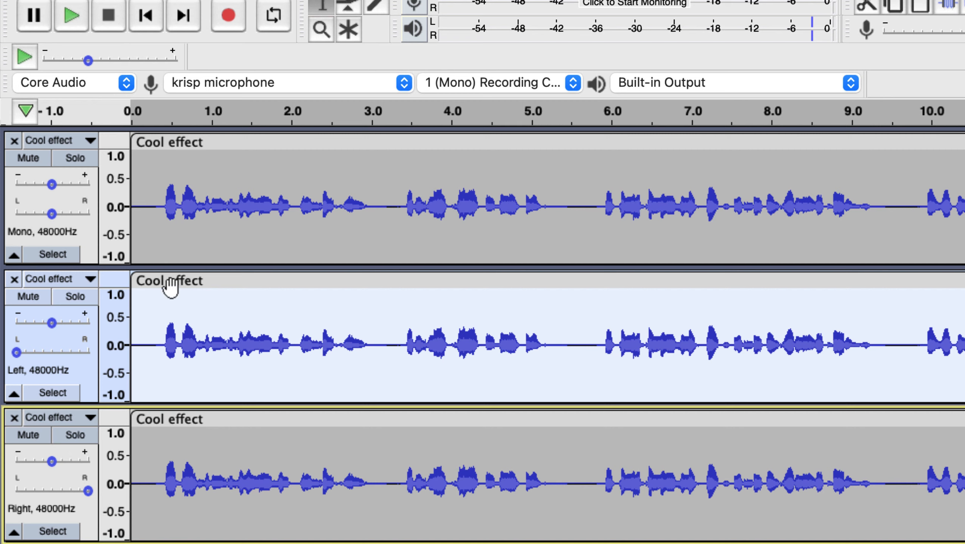
Delay the left-panned clip by about 0.2 s, advance the right-panned clip by about 0.15 s, and play the result
left_click_drag(170, 283, 186, 283)
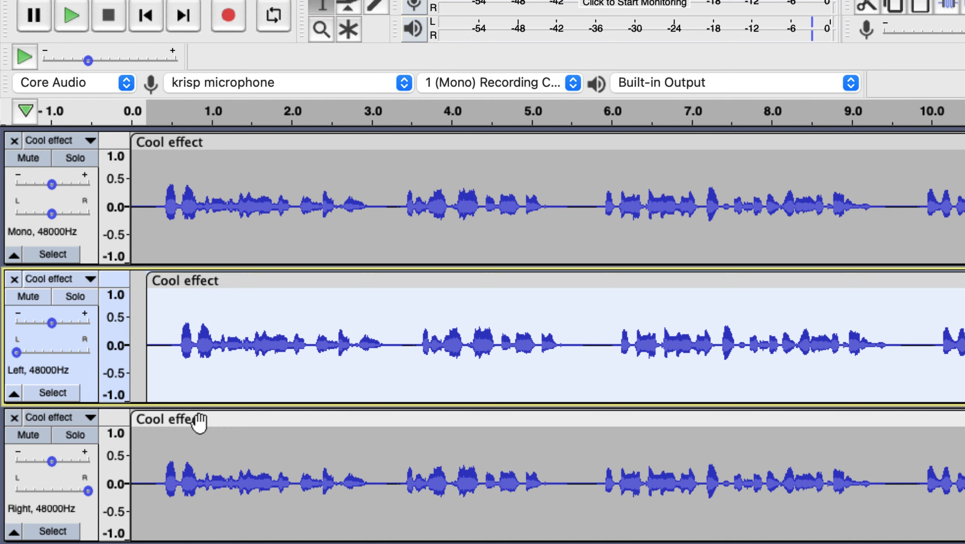
left_click_drag(198, 420, 186, 420)
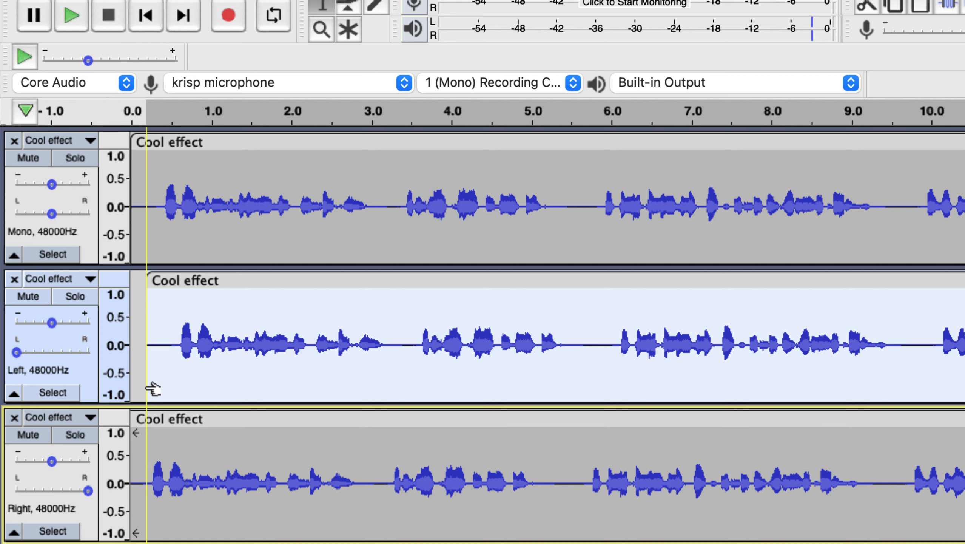
left_click(131, 295)
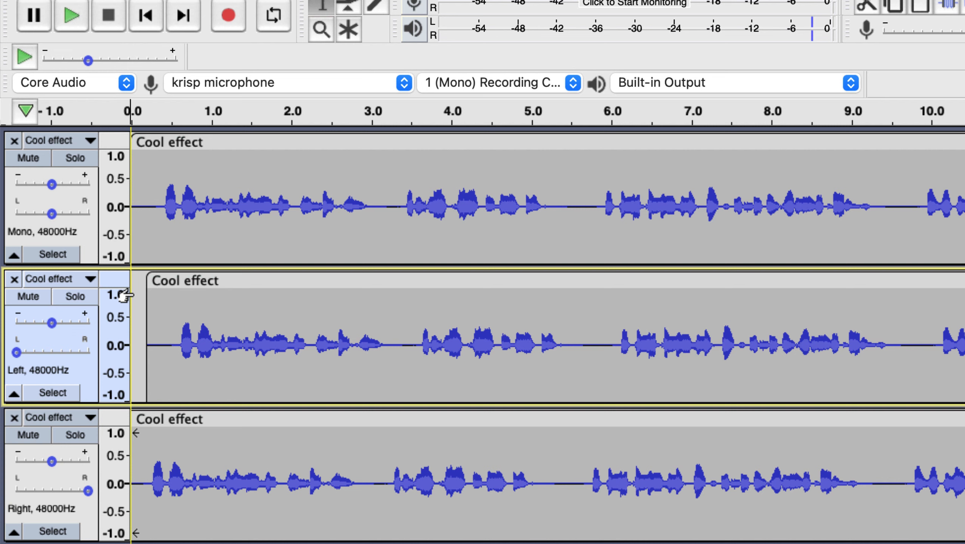
key("space")
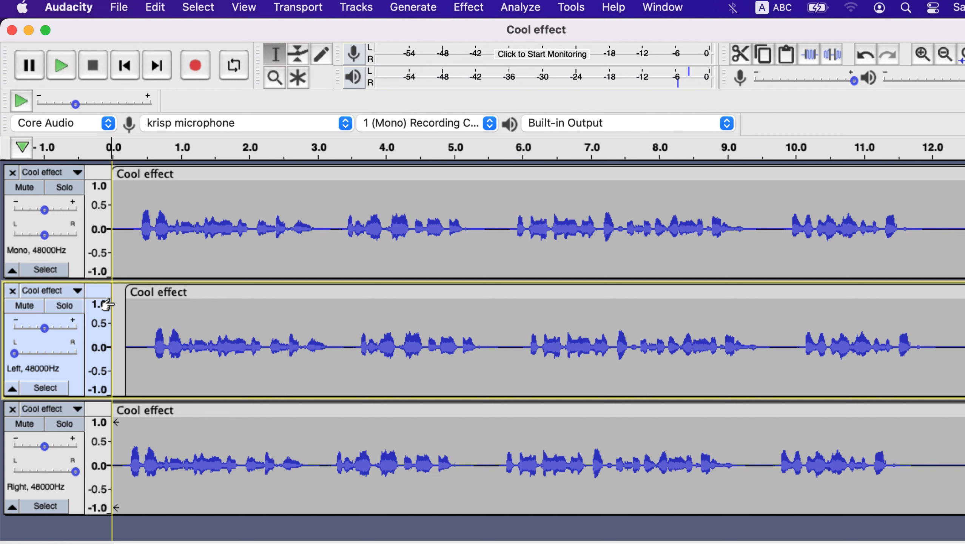
Apply Echo to the unpanned first track with a 0.8 s delay time and a 0.4 decay factor, and play the result
double_click(183, 212)
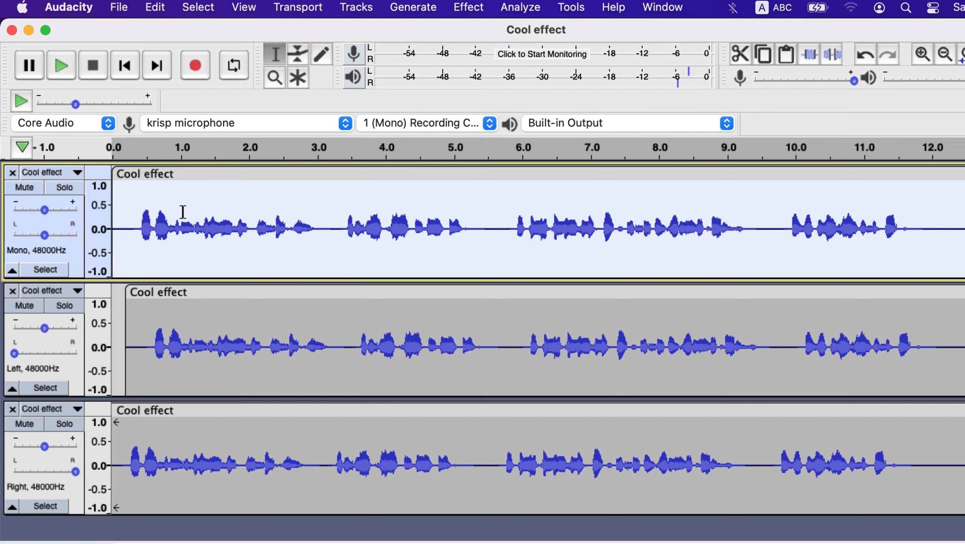
left_click(465, 12)
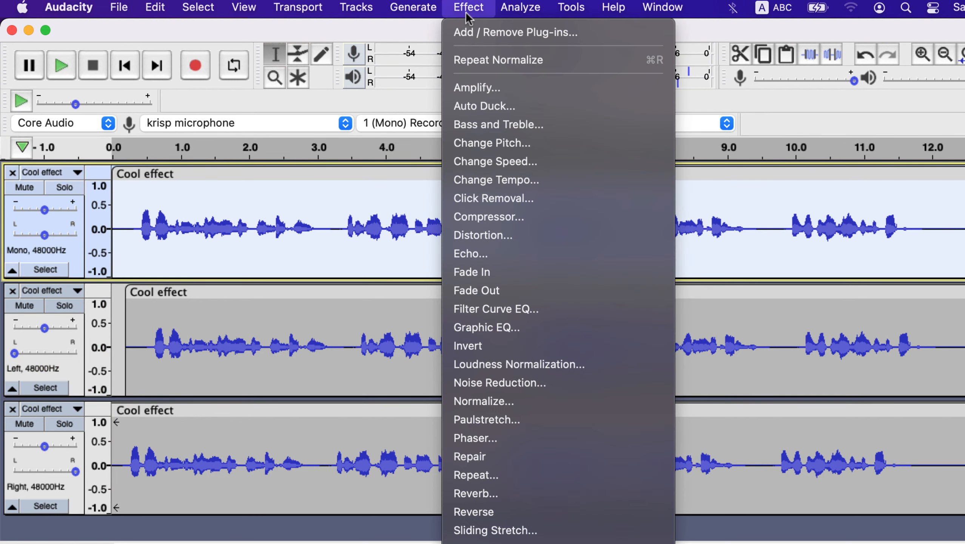
left_click(466, 254)
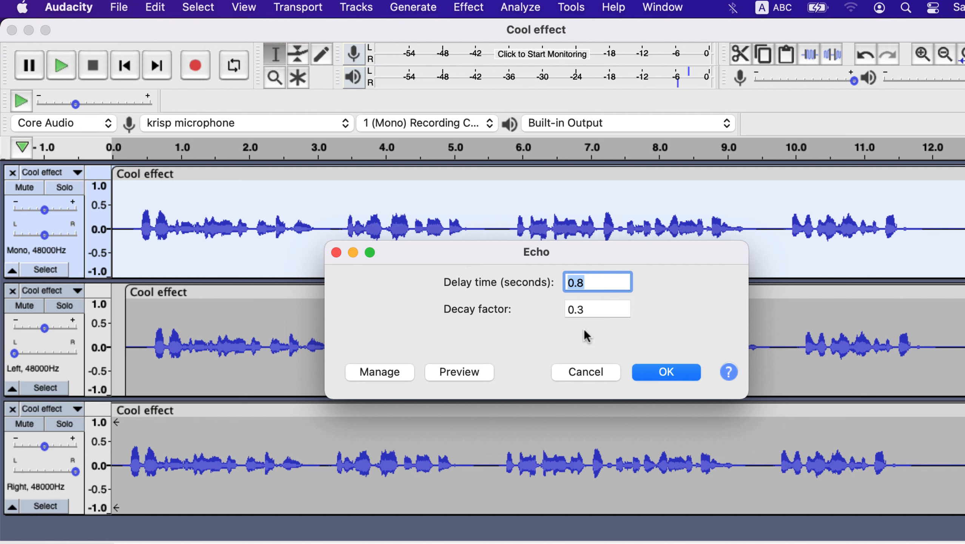
left_click(586, 310)
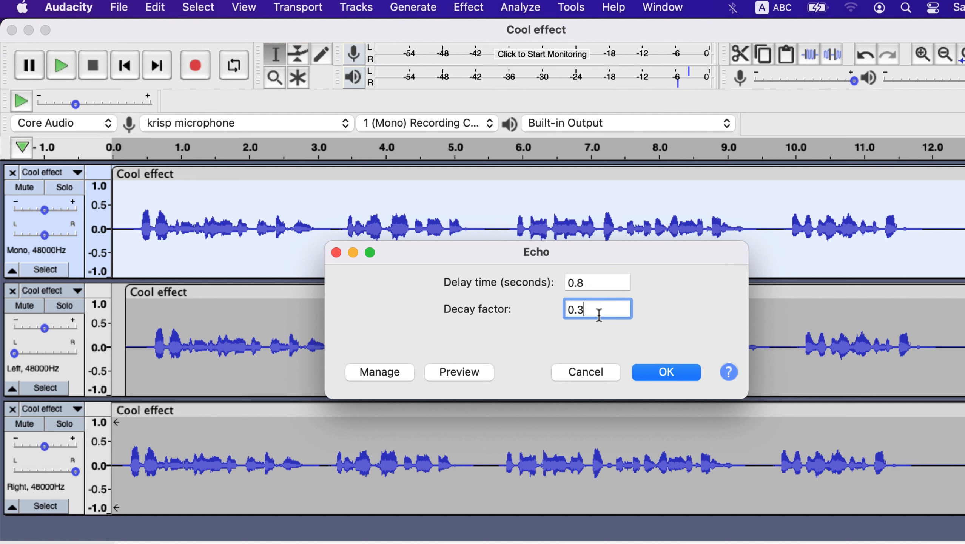
key("BackSpace")
type("4")
left_click(666, 371)
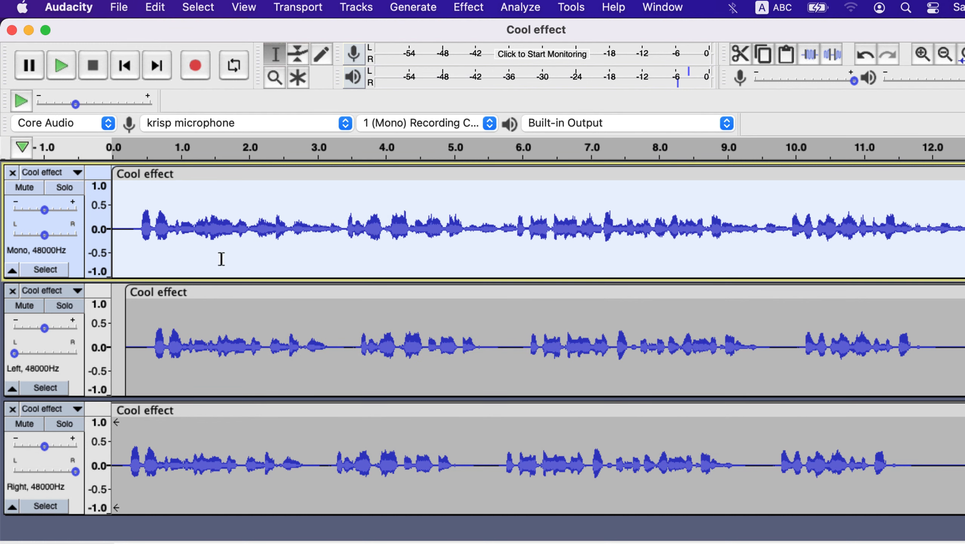
left_click(116, 228)
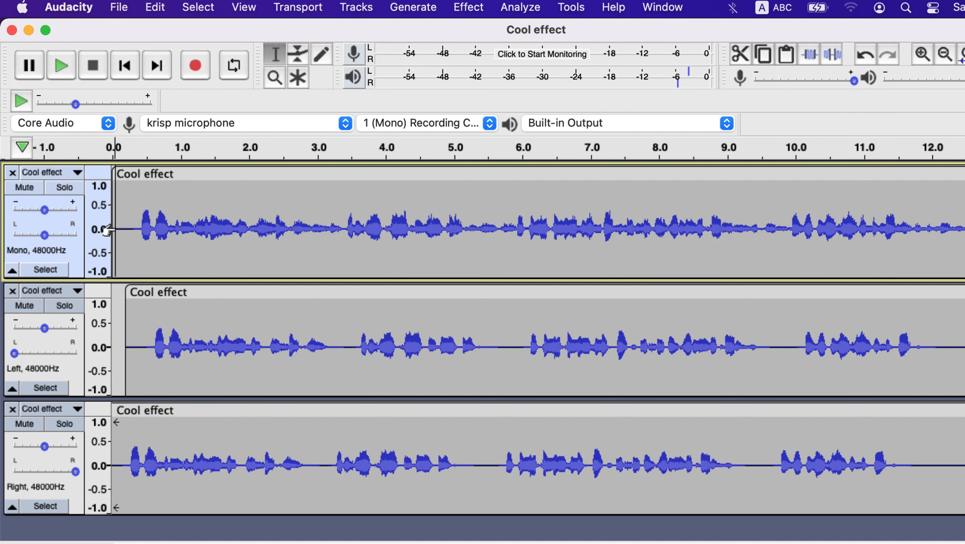
key("space")
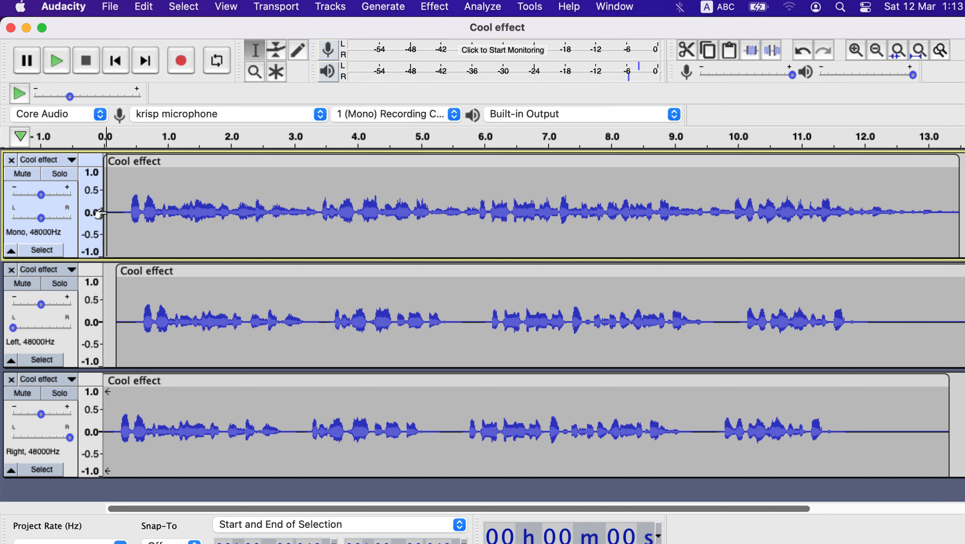
Mix and render all three tracks into a single stereo track and play it from the beginning
left_click(130, 212)
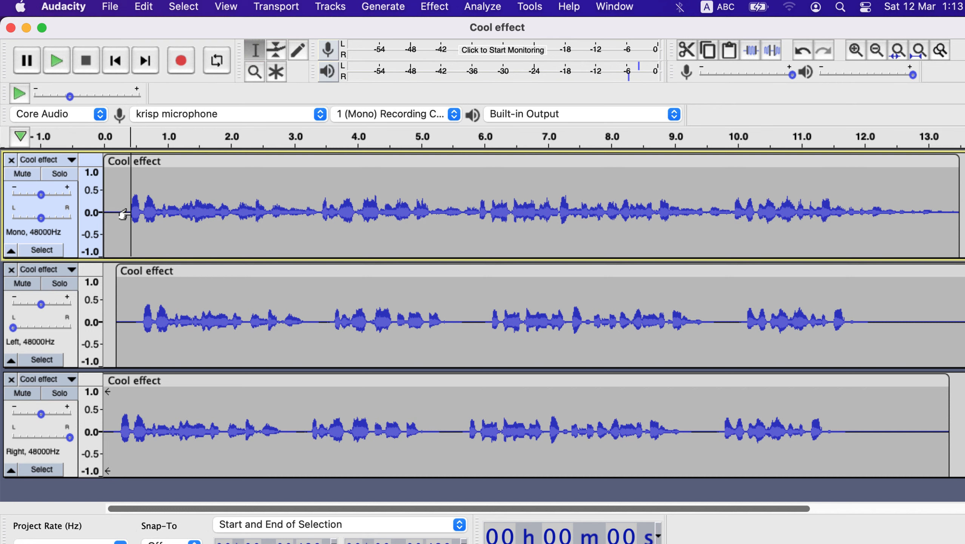
key("super+a")
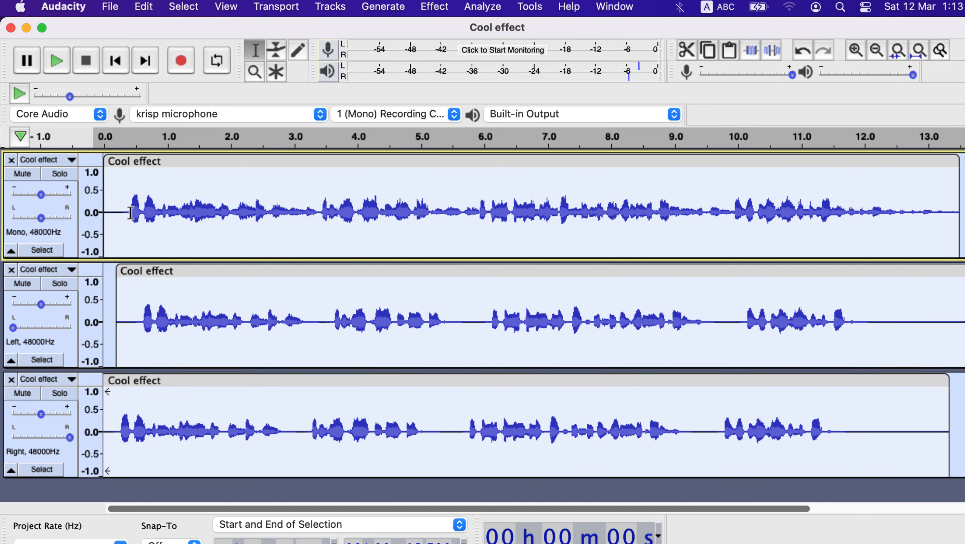
left_click(334, 7)
mouse_move(344, 57)
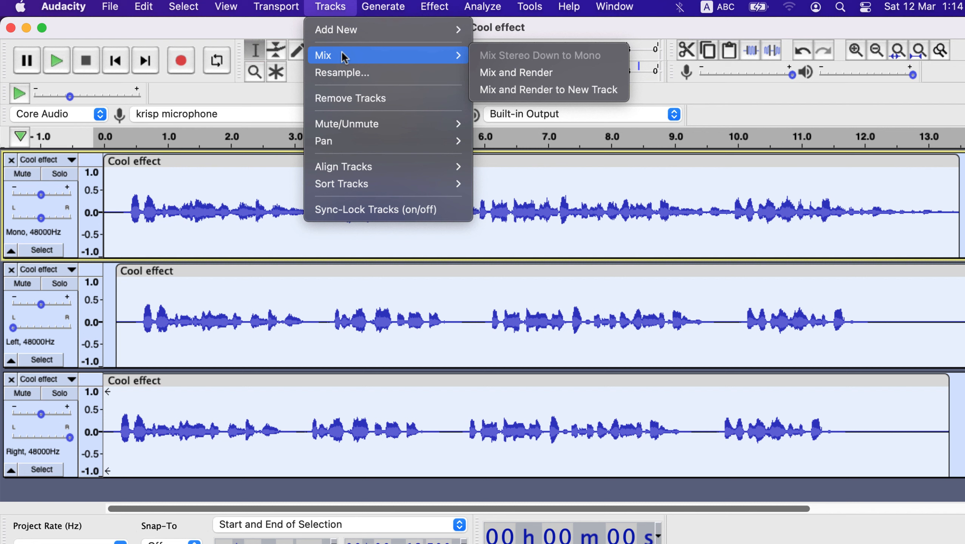
left_click(520, 71)
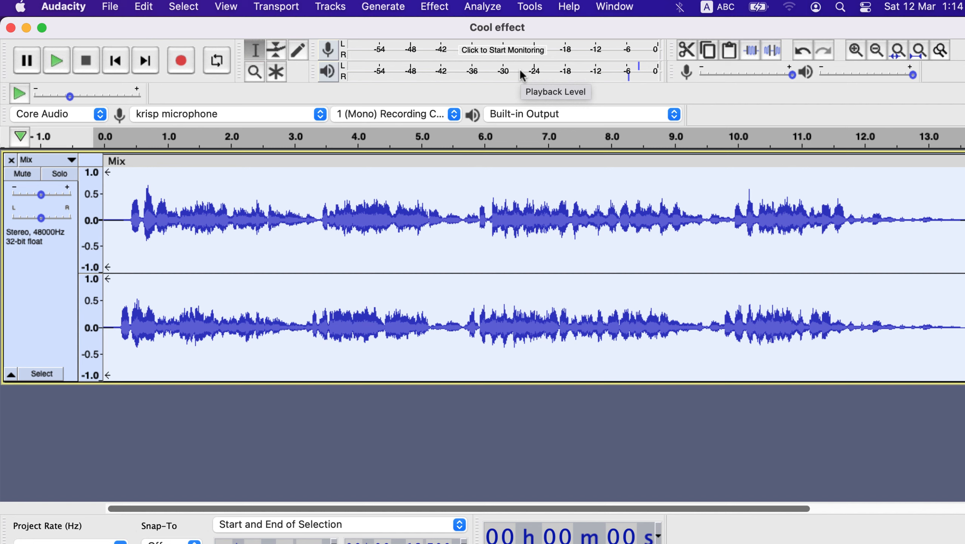
left_click(100, 228)
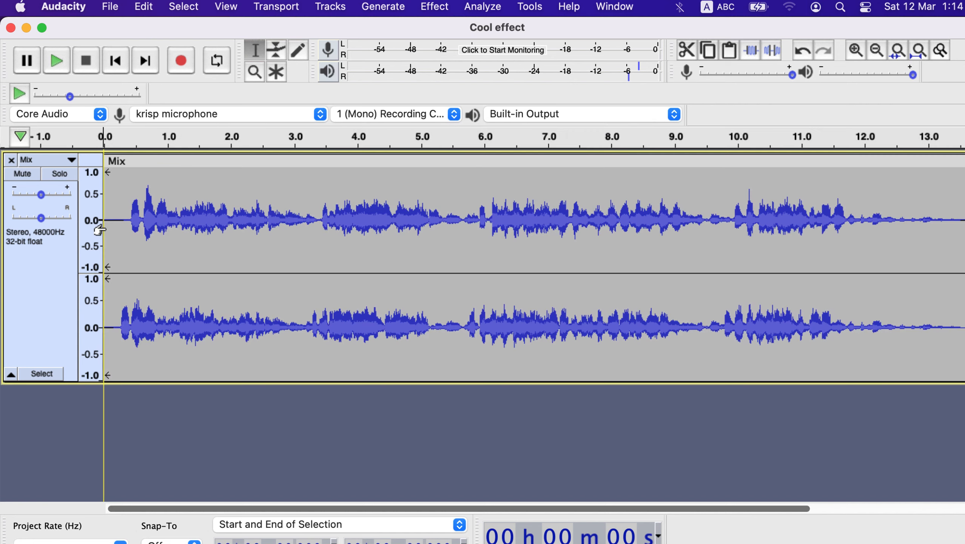
key("space")
Export the mix to the Desktop as "Cool effect.wav" in WAV (Microsoft) format with Signed 16-bit PCM encoding
left_click(111, 7)
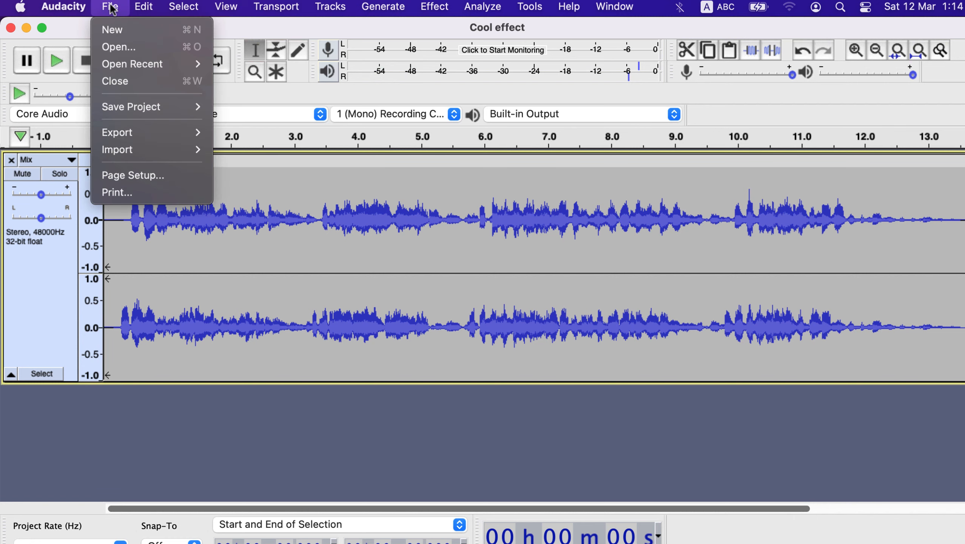
mouse_move(133, 131)
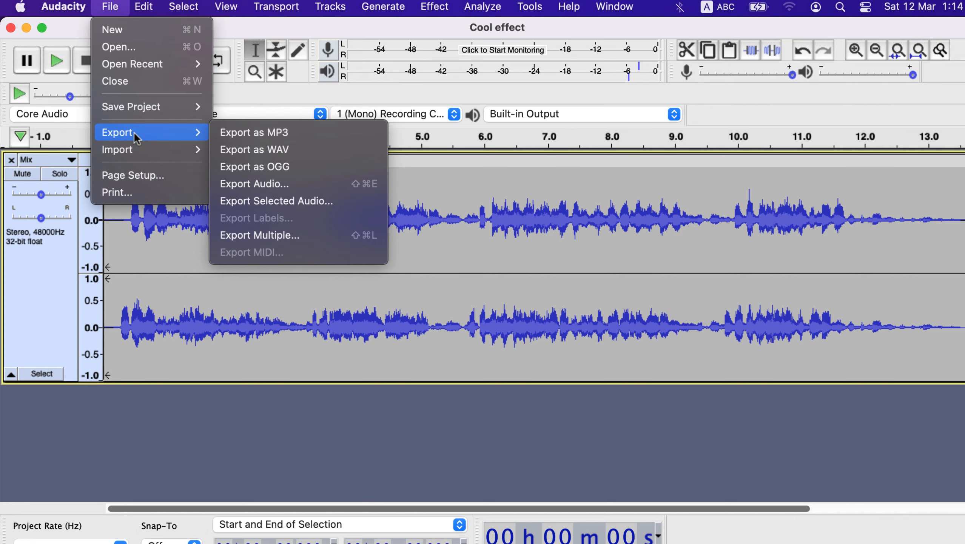
left_click(236, 150)
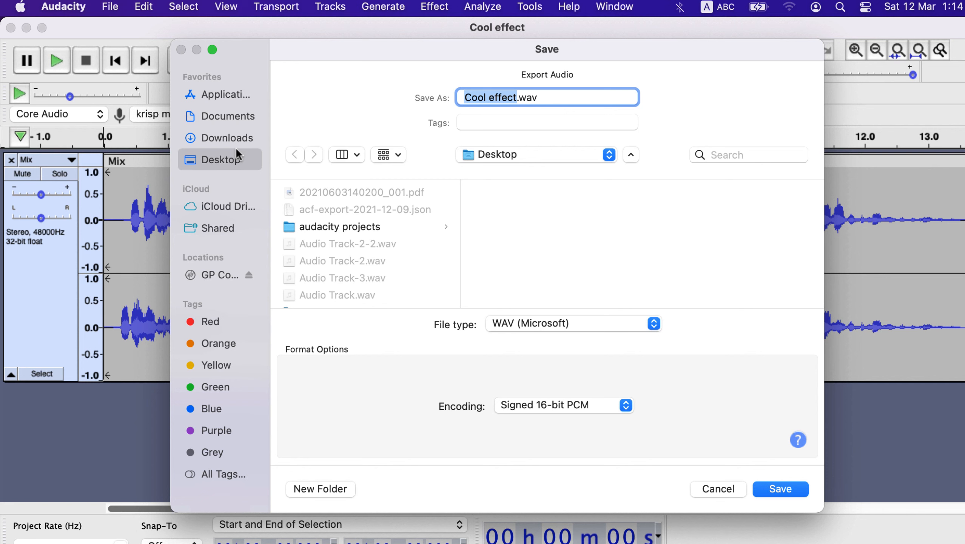
key("Return")
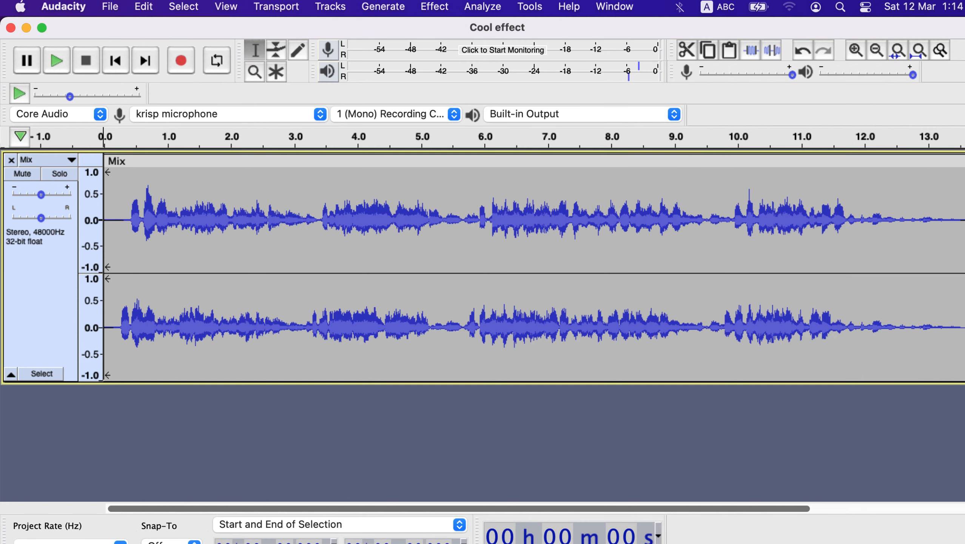